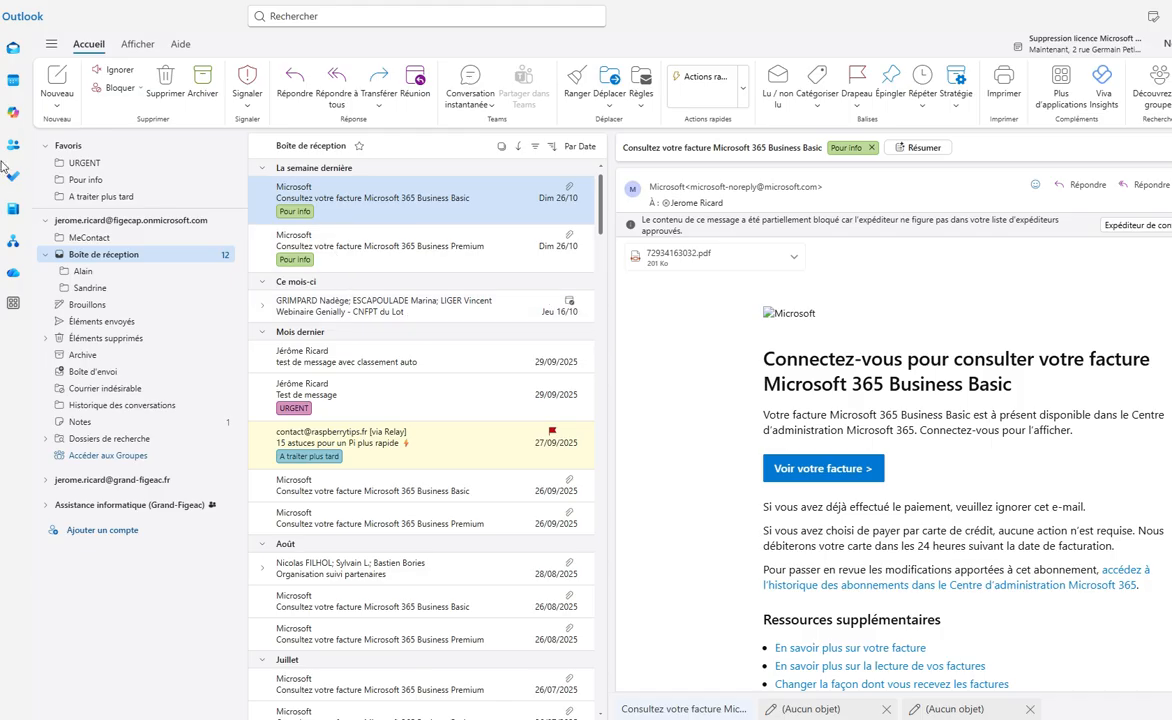
- Open the contacts section
{"action": "left_click", "coordinate": [12, 147]}
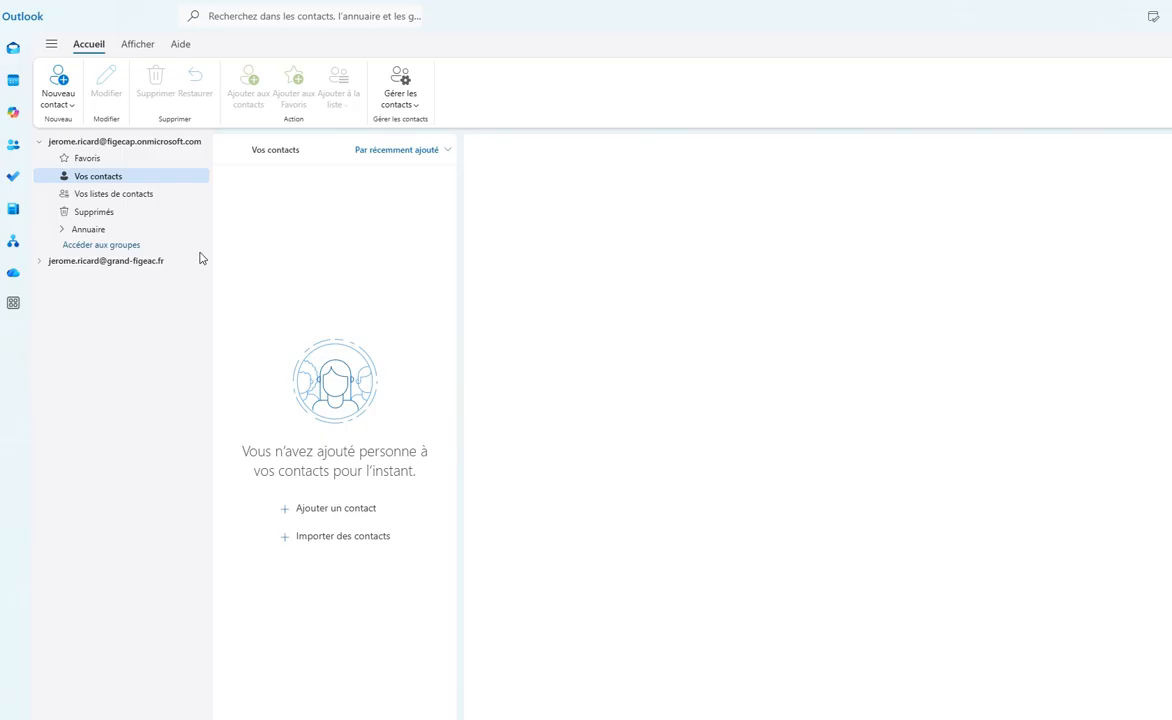
{"action": "left_click", "coordinate": [62, 101]}
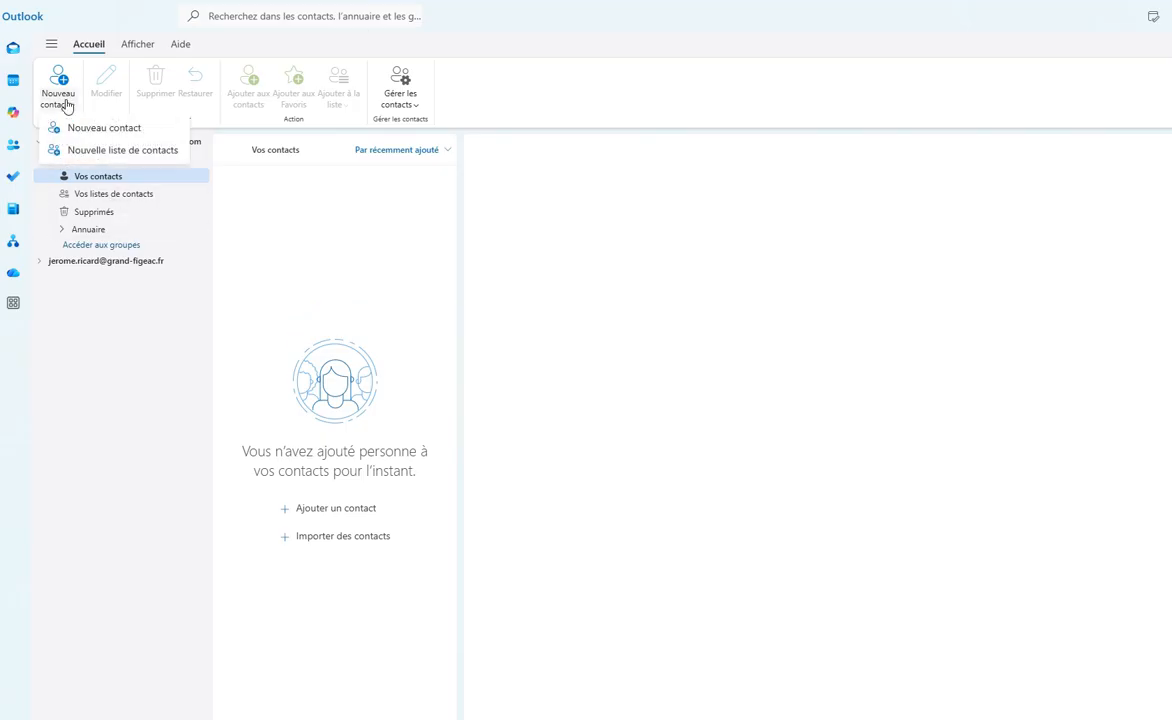
{"action": "left_click", "coordinate": [101, 150]}
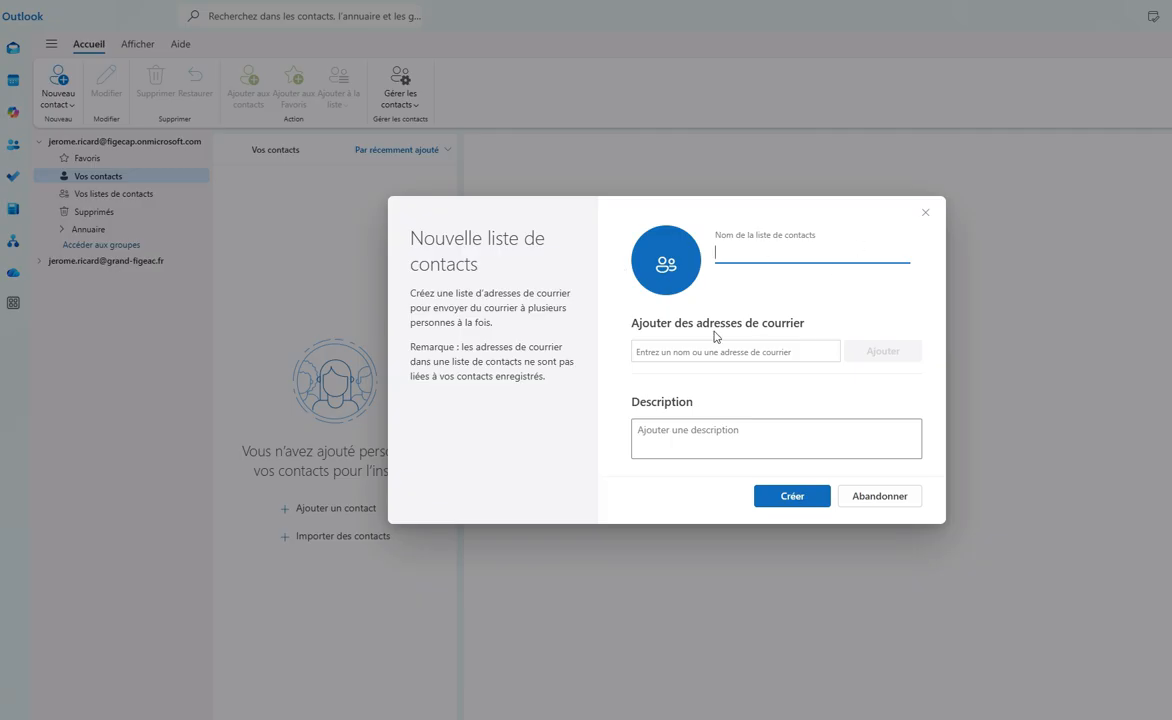
{"action": "left_click", "coordinate": [653, 350]}
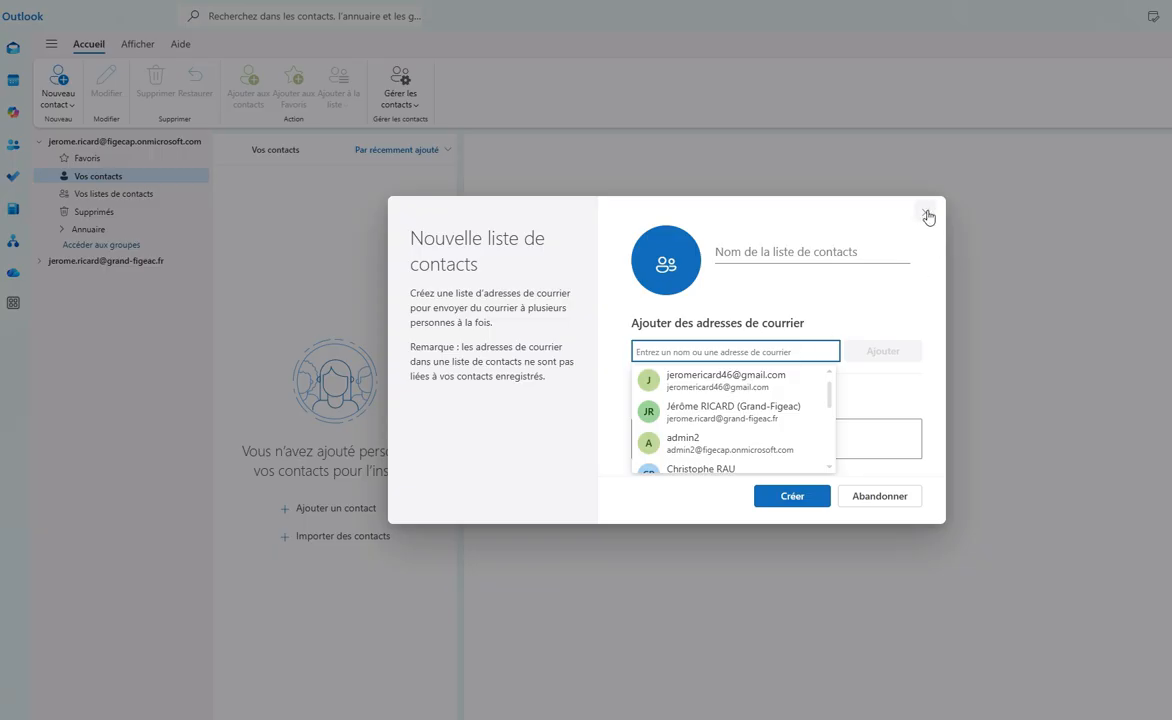
{"action": "left_click", "coordinate": [927, 214]}
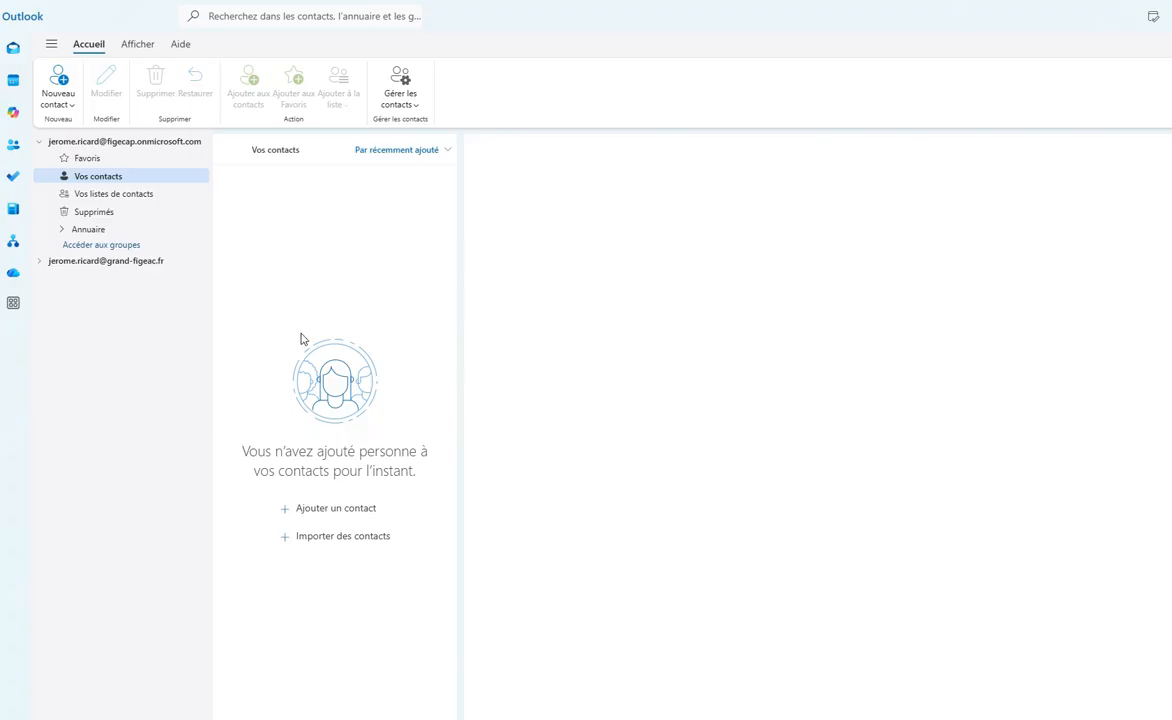
- Import contacts from the file "Contacts à importer.csv" and close the import dialog
{"action": "left_click", "coordinate": [408, 106]}
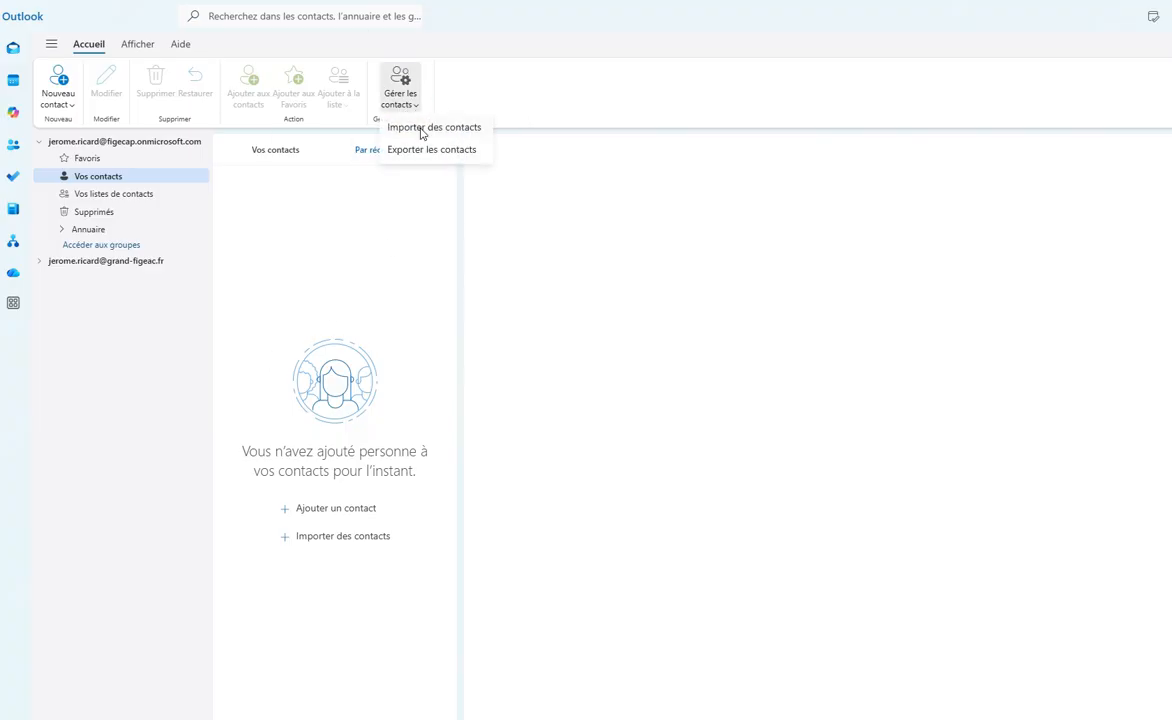
{"action": "left_click", "coordinate": [421, 130]}
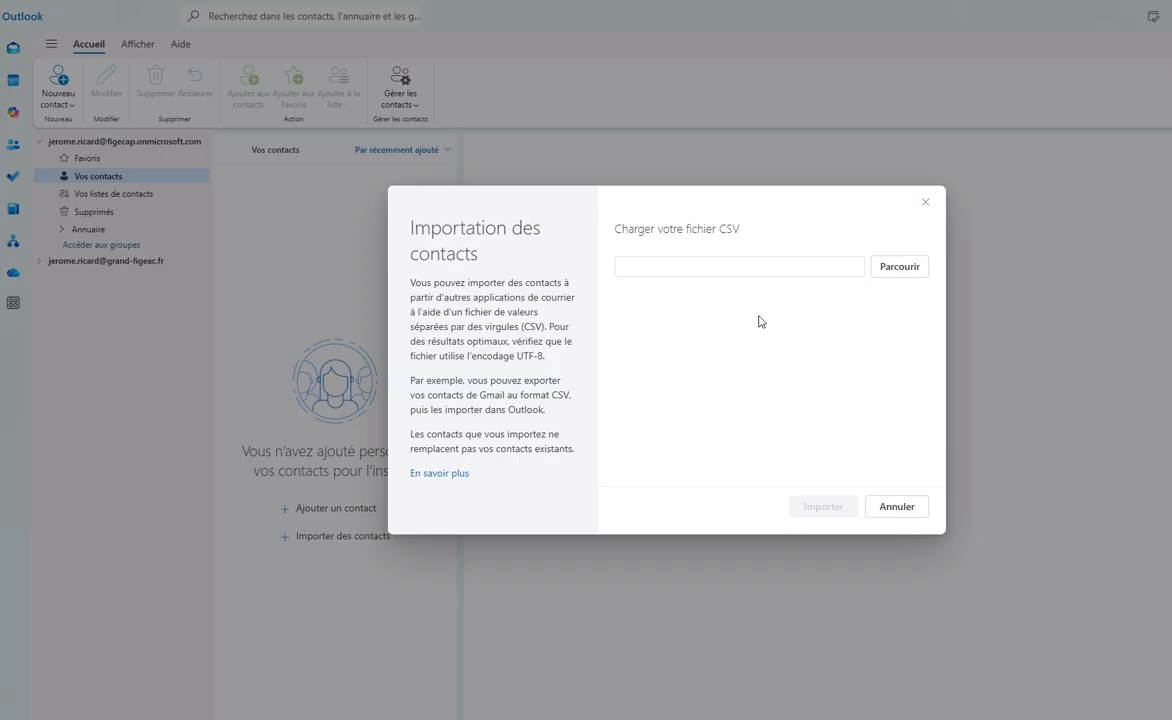
{"action": "left_click", "coordinate": [902, 269]}
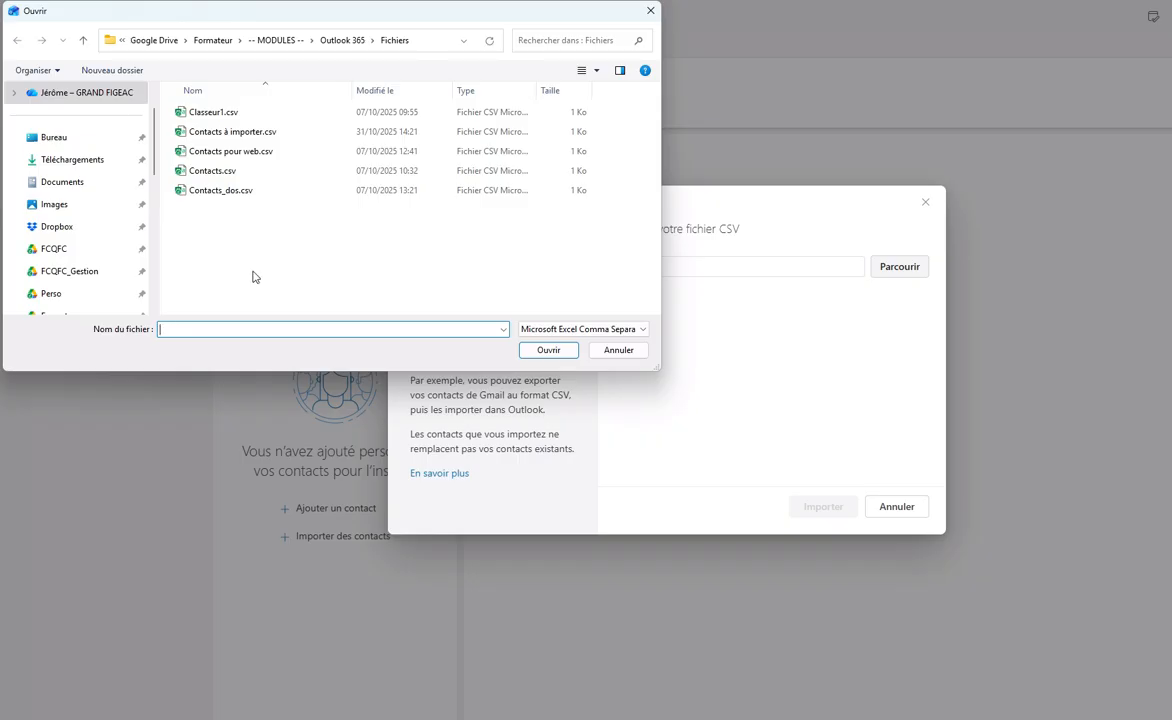
{"action": "double_click", "coordinate": [228, 135]}
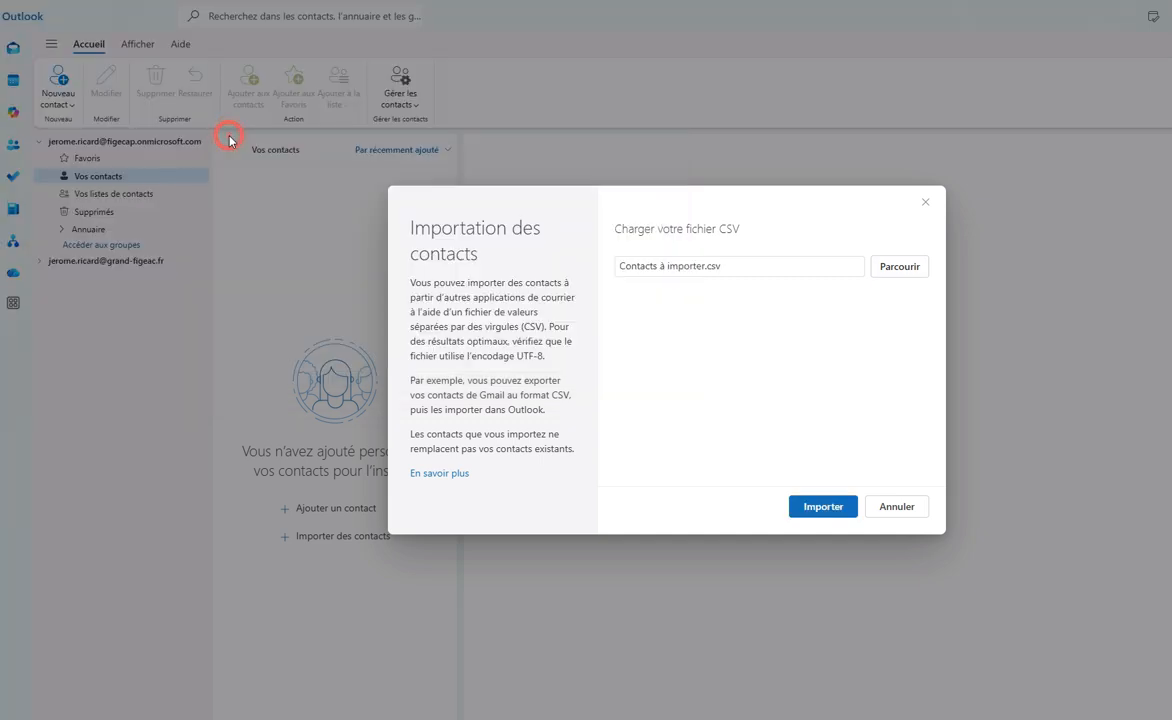
{"action": "left_click", "coordinate": [819, 510]}
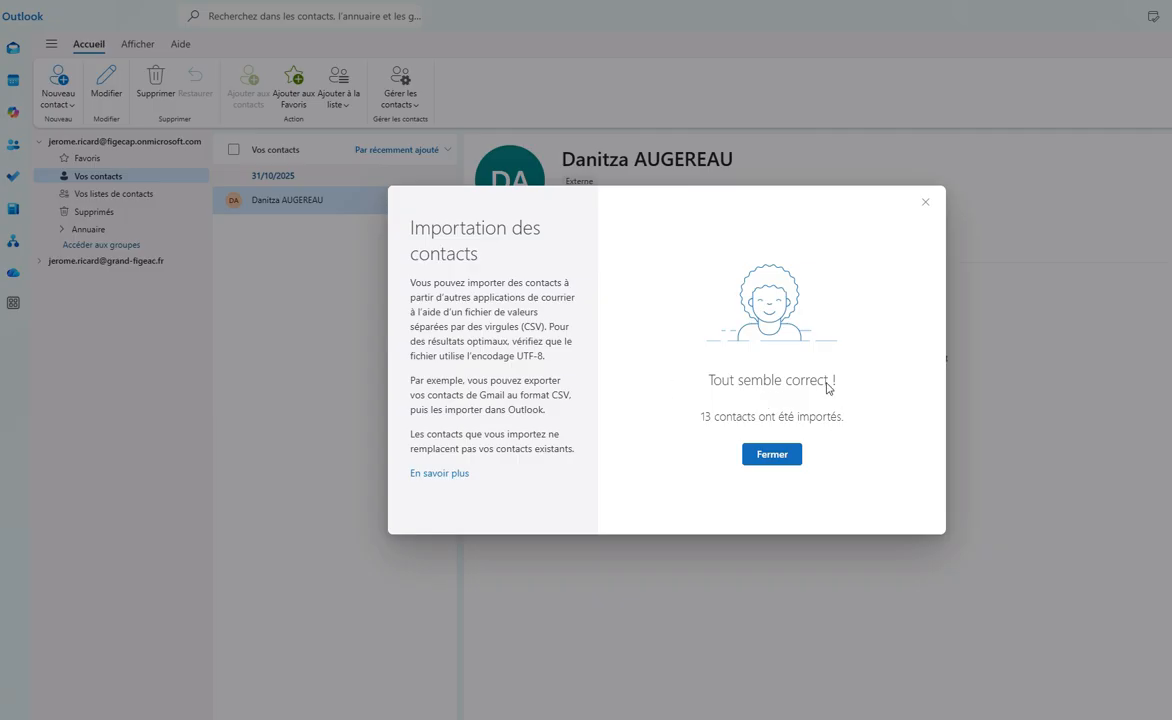
{"action": "left_click", "coordinate": [772, 456]}
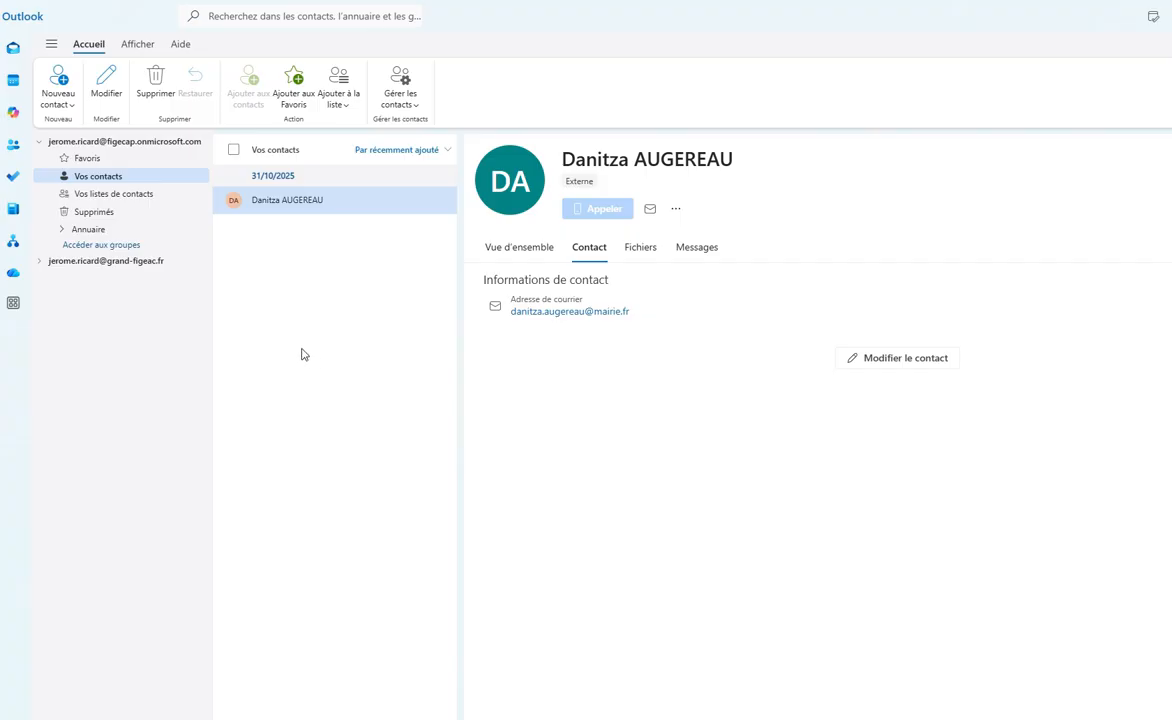
- Refresh the imported contacts by switching to the contact lists view and back to the contacts
{"action": "left_click", "coordinate": [87, 197]}
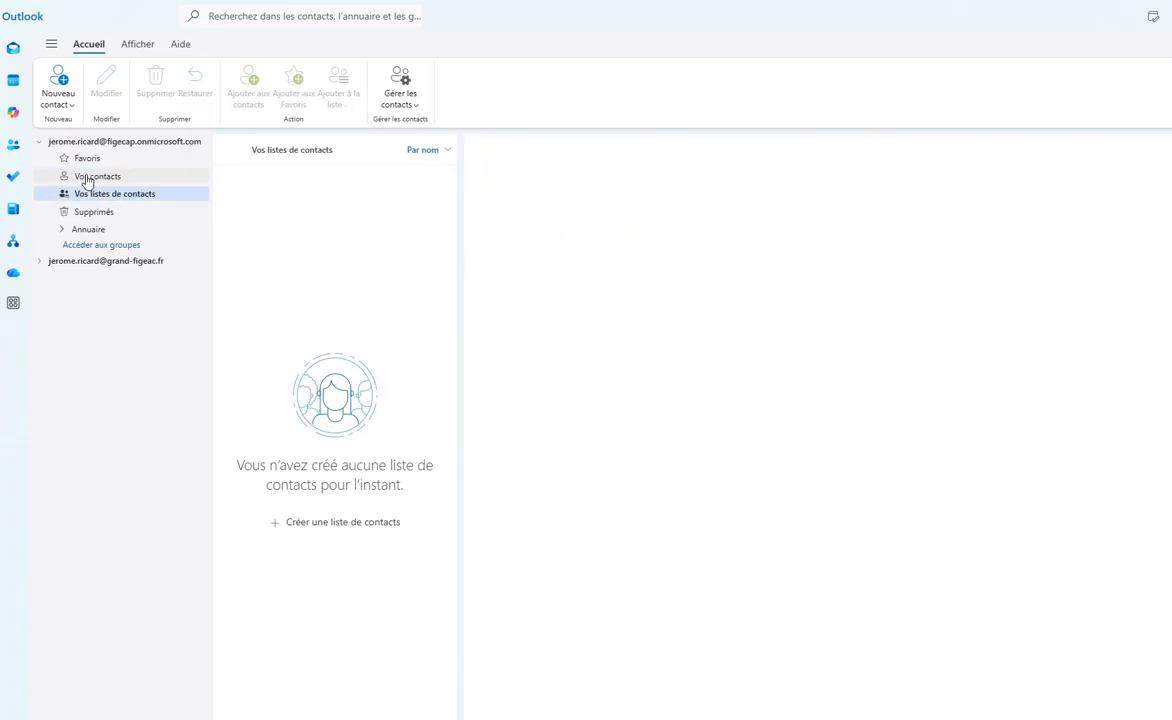
{"action": "left_click", "coordinate": [86, 177]}
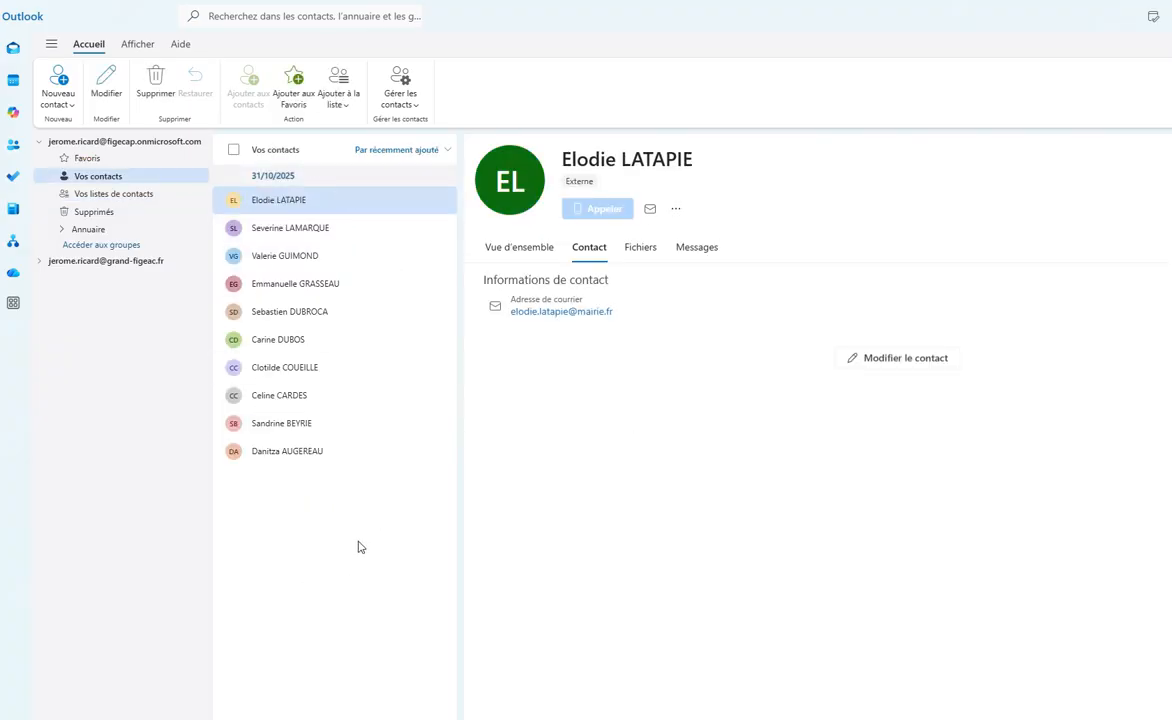
{"action": "left_click", "coordinate": [88, 197]}
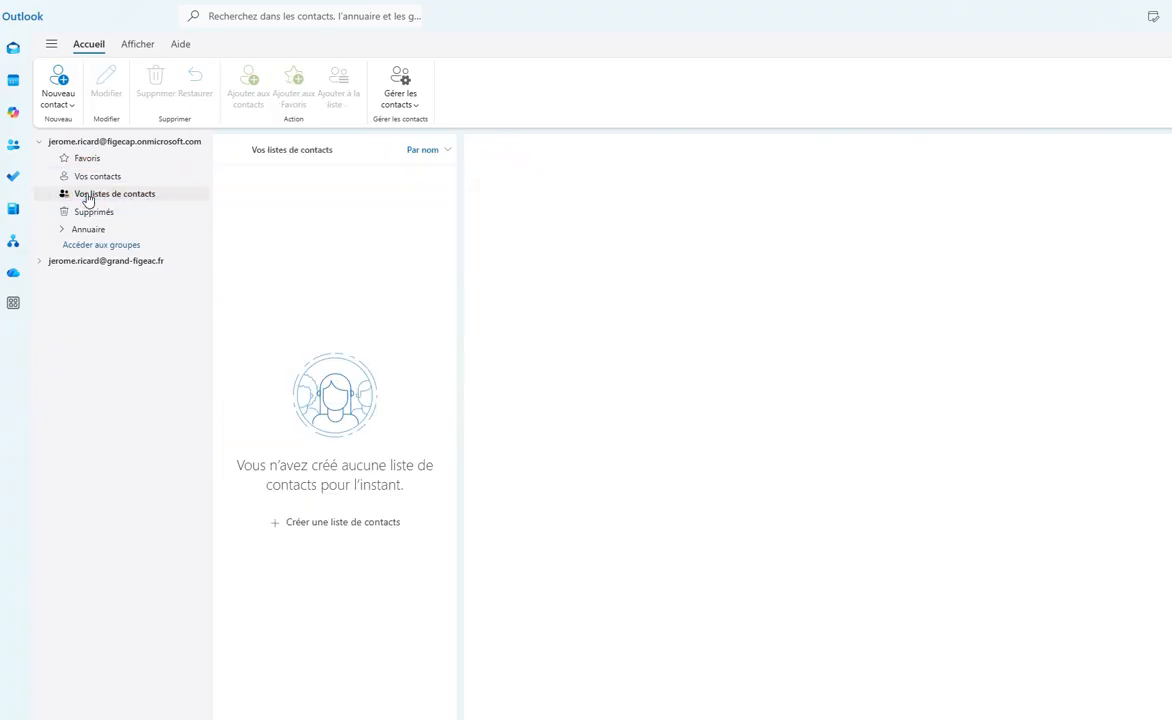
{"action": "left_click", "coordinate": [86, 180]}
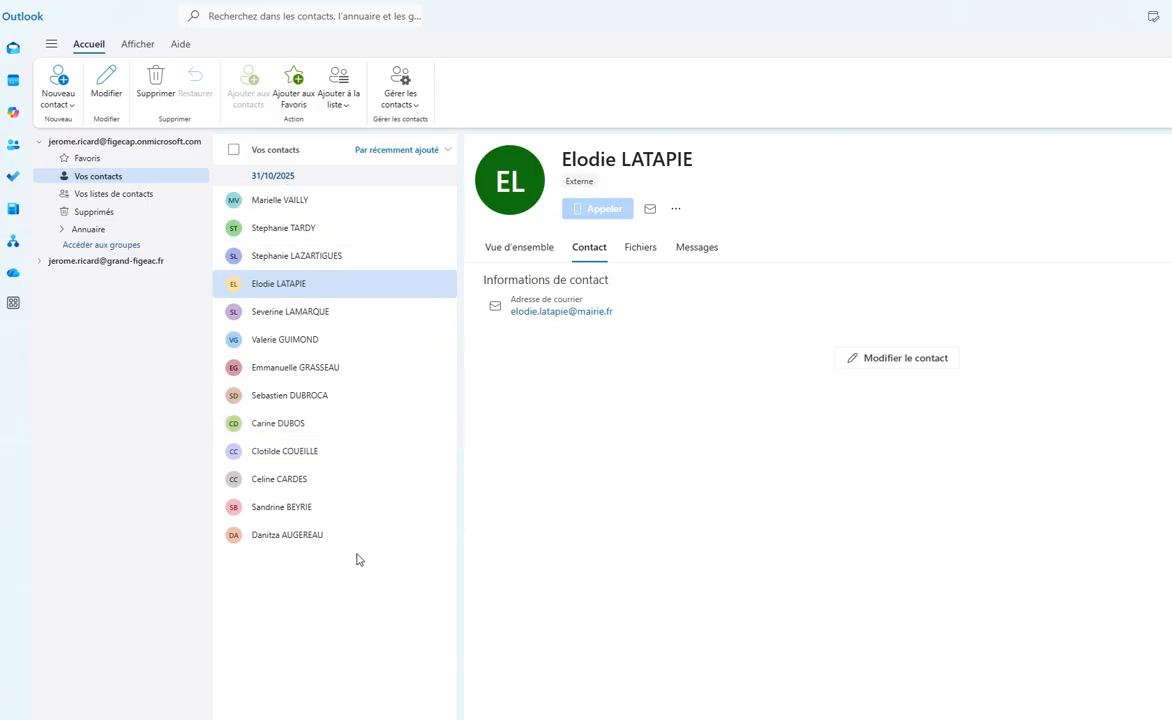
- Examine the first name and e-mail fields in the open contact's edit form, and close it without changes
{"action": "left_click", "coordinate": [920, 362]}
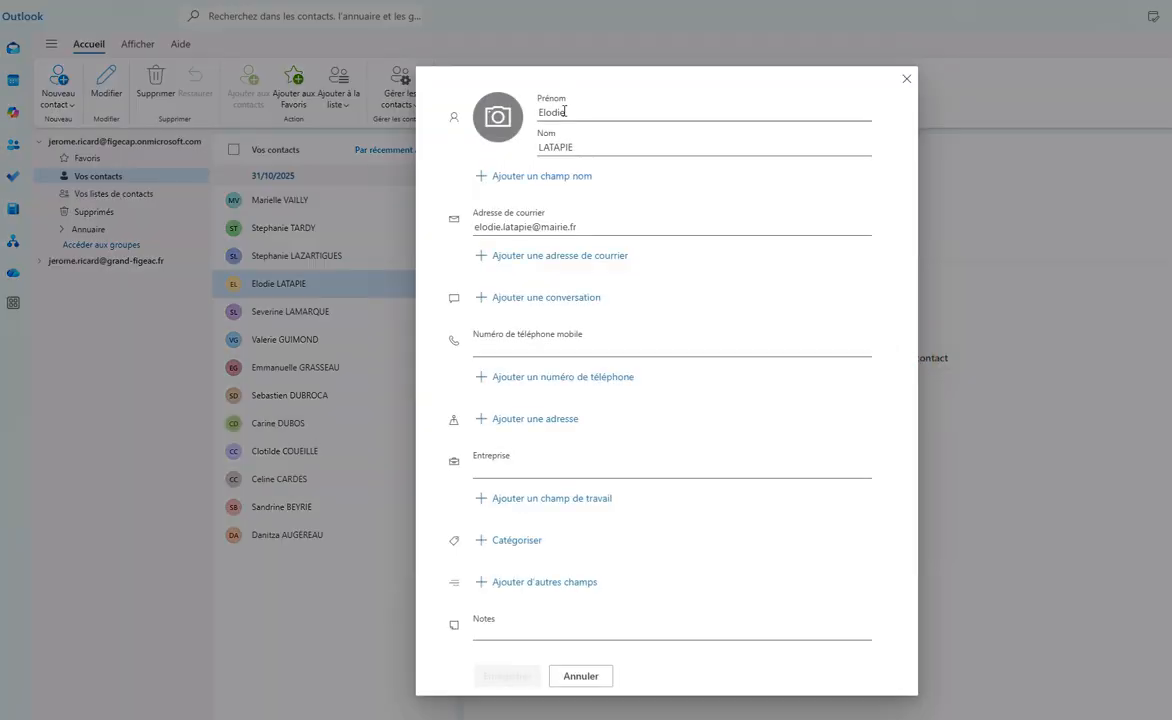
{"action": "left_click_drag", "start_coordinate": [540, 113], "coordinate": [571, 113]}
{"action": "left_click_drag", "start_coordinate": [591, 225], "coordinate": [461, 233]}
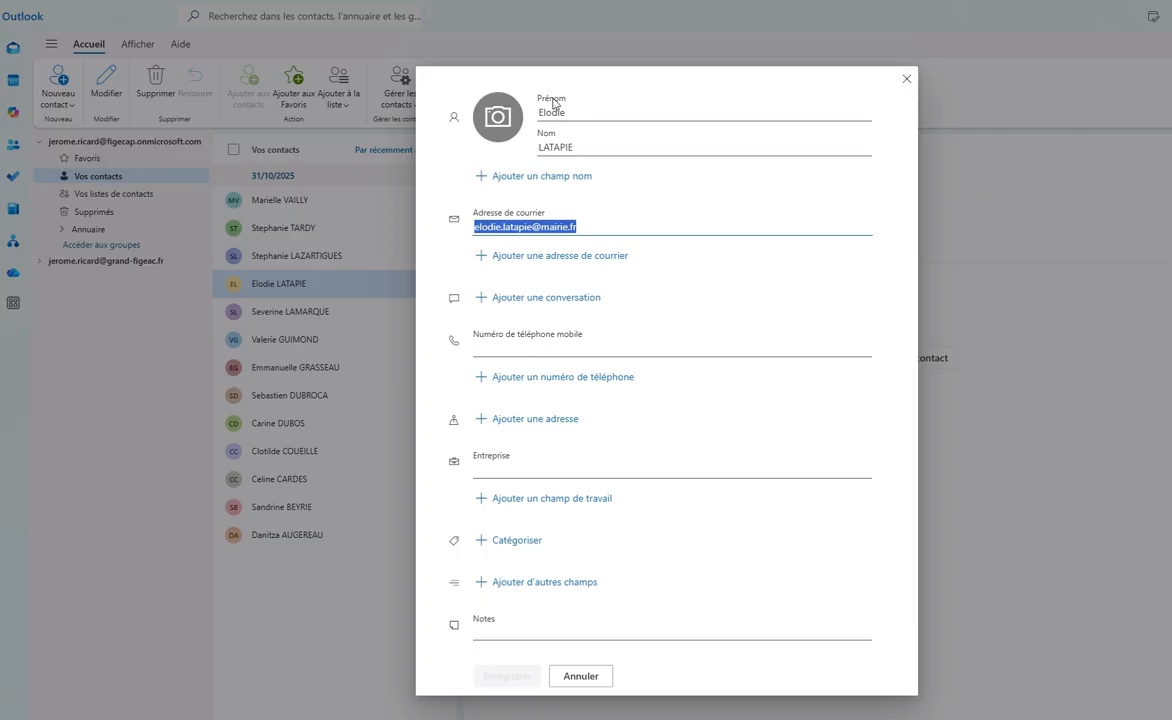
{"action": "left_click", "coordinate": [908, 83]}
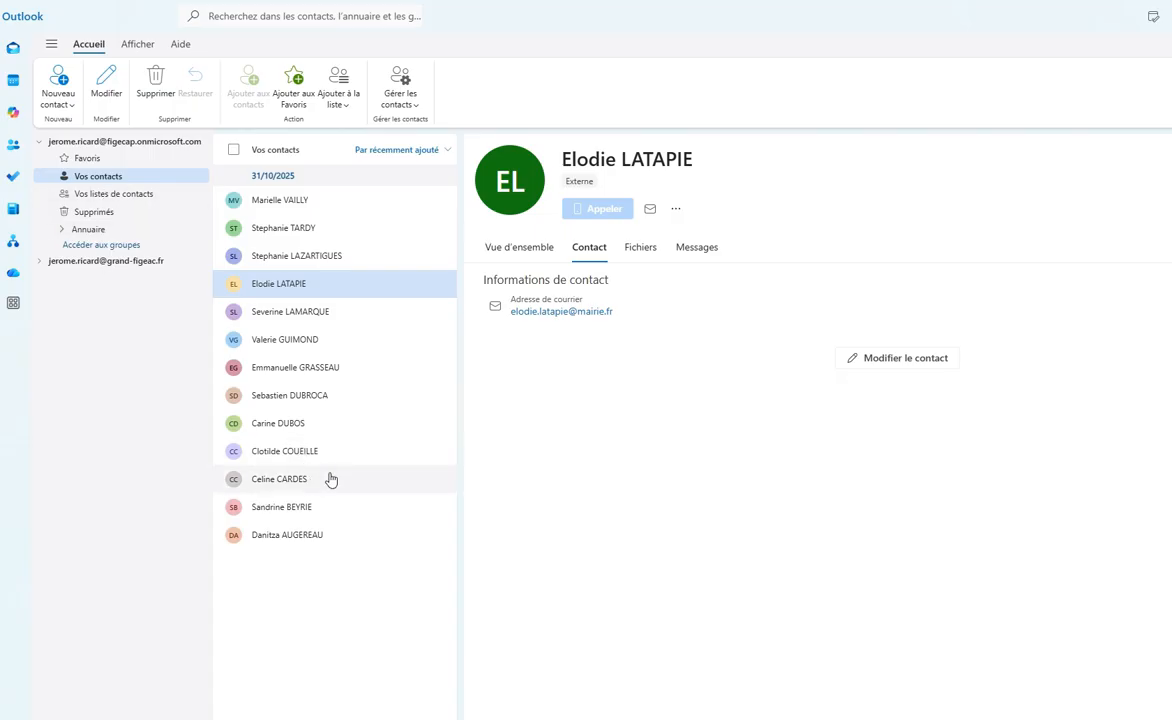
- Add all the imported contacts to a new contact list named "Liste 1"
{"action": "left_click", "coordinate": [233, 201]}
{"action": "left_click", "coordinate": [233, 228]}
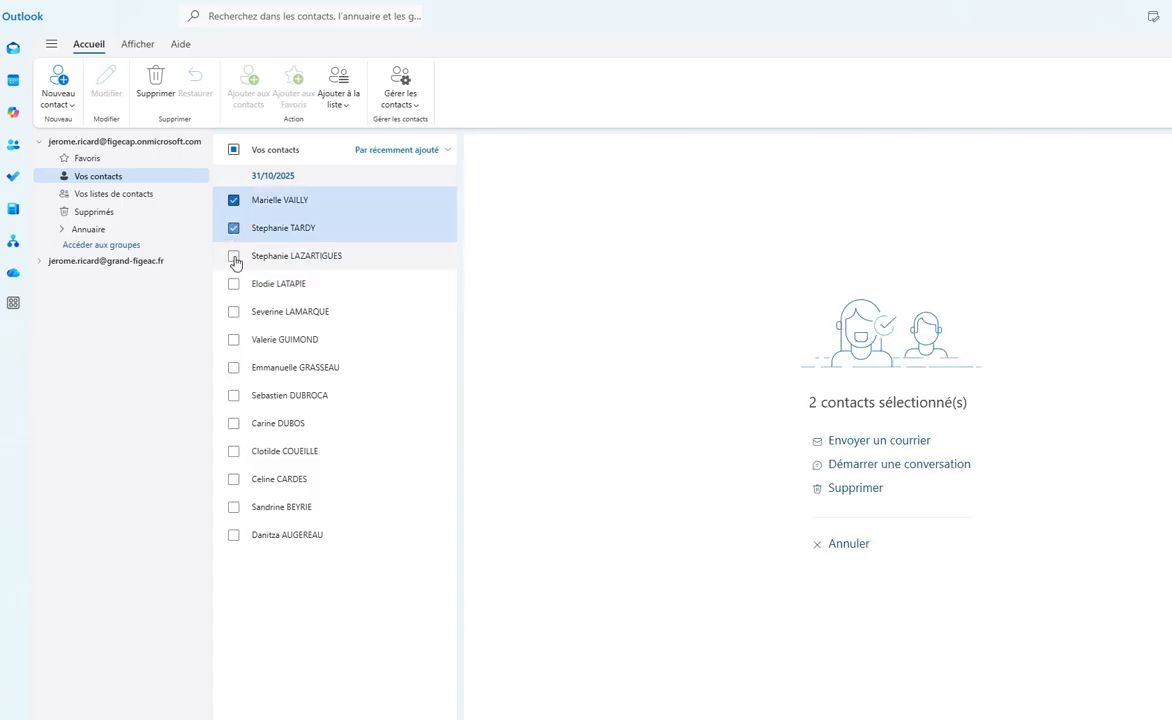
{"action": "left_click", "coordinate": [233, 257]}
{"action": "left_click", "coordinate": [233, 285]}
{"action": "left_click", "coordinate": [233, 313]}
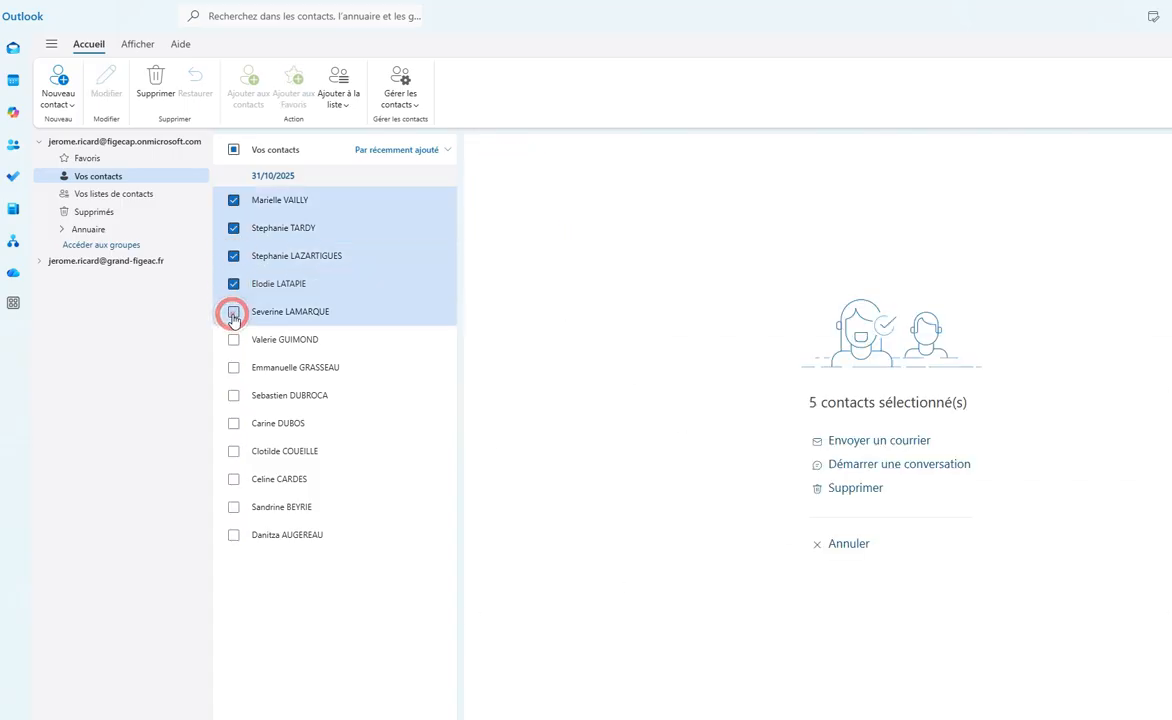
{"action": "left_click", "coordinate": [233, 341]}
{"action": "left_click", "coordinate": [233, 369]}
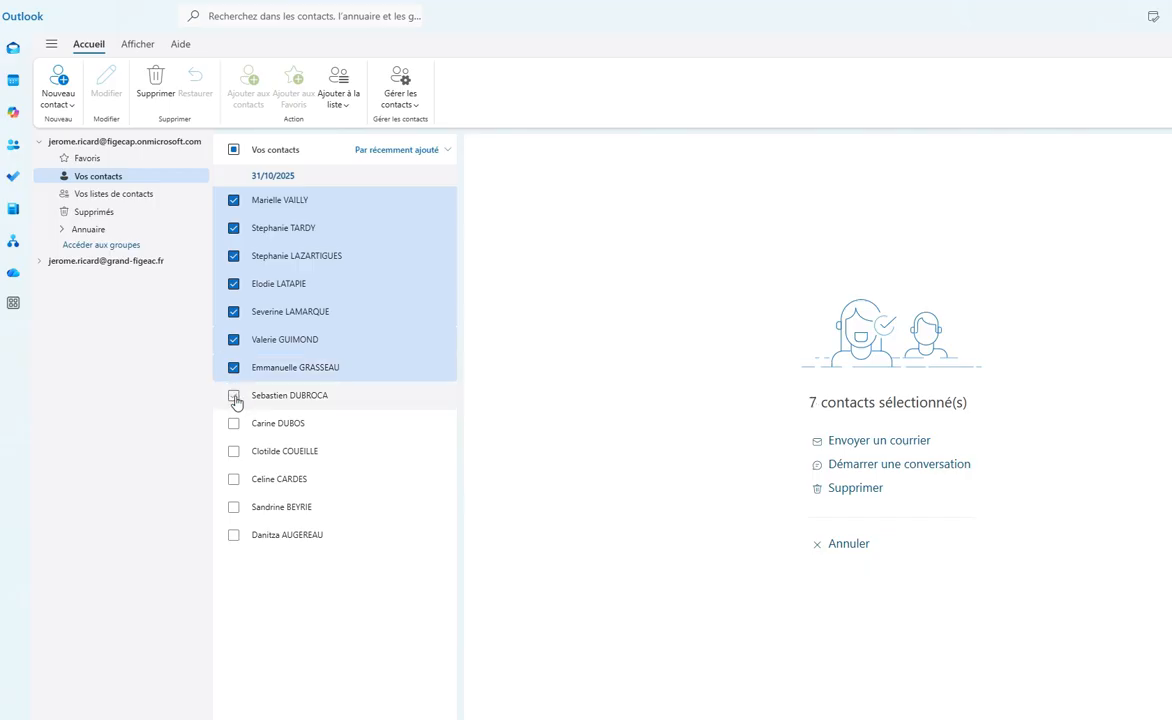
{"action": "left_click", "coordinate": [233, 397]}
{"action": "left_click", "coordinate": [233, 423]}
{"action": "left_click", "coordinate": [233, 451]}
{"action": "left_click", "coordinate": [233, 479]}
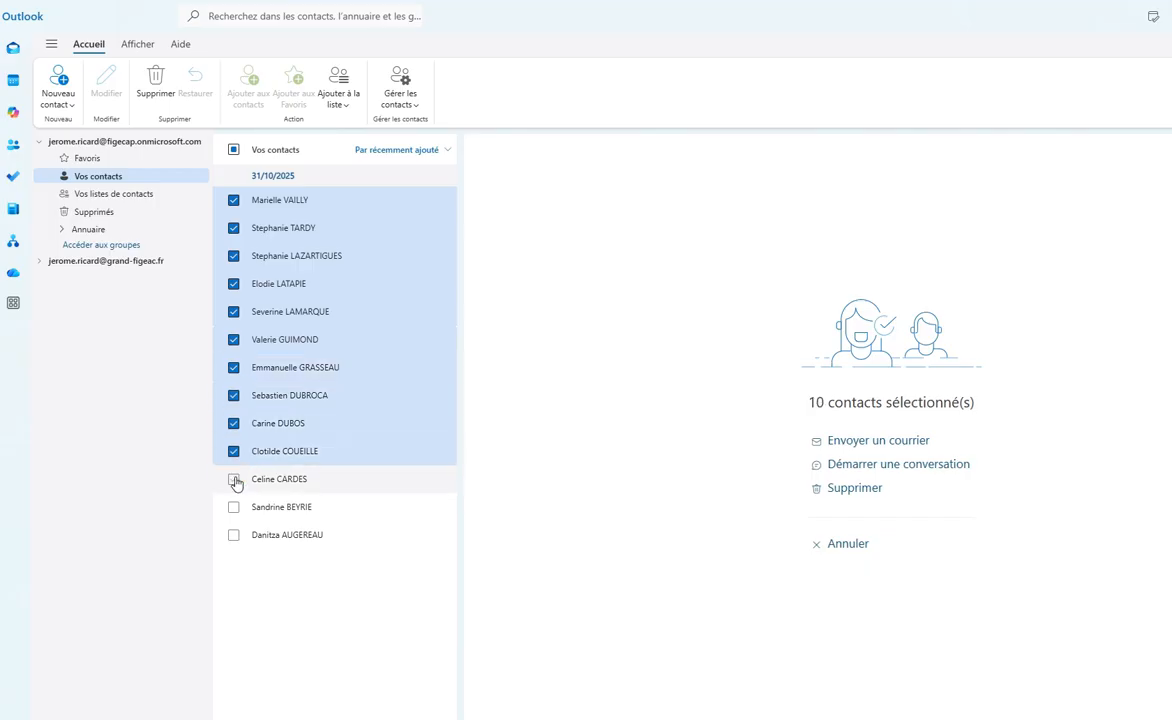
{"action": "left_click", "coordinate": [233, 507]}
{"action": "left_click", "coordinate": [233, 535]}
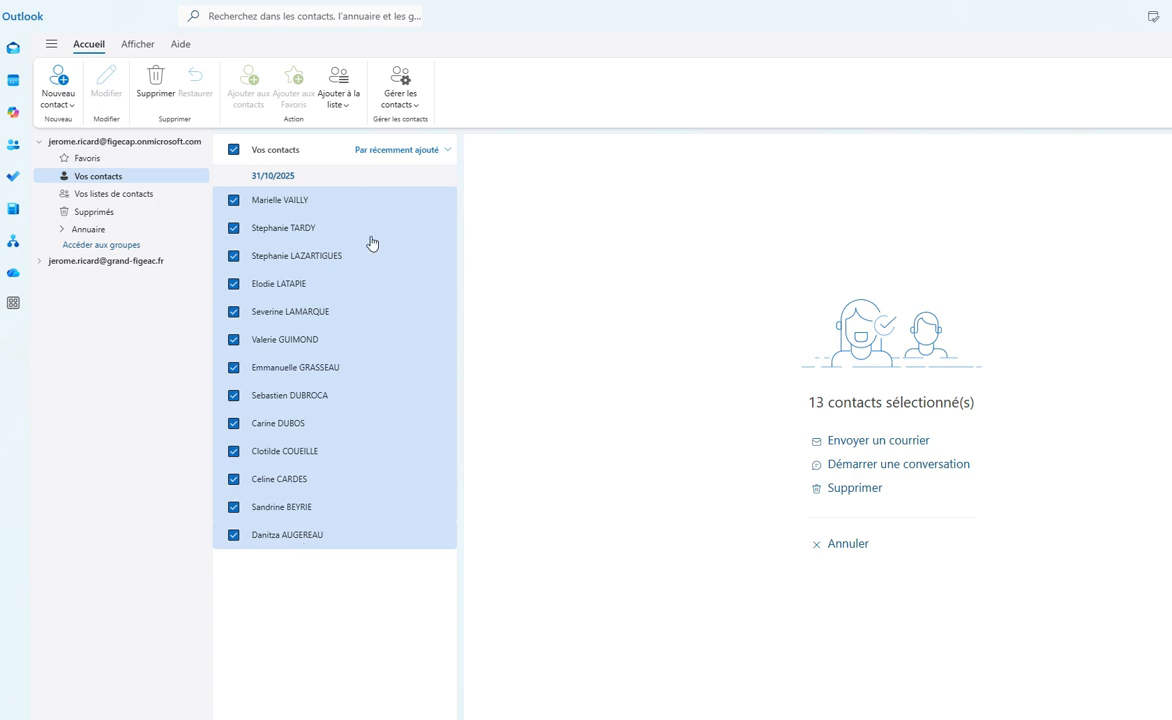
{"action": "left_click", "coordinate": [340, 102]}
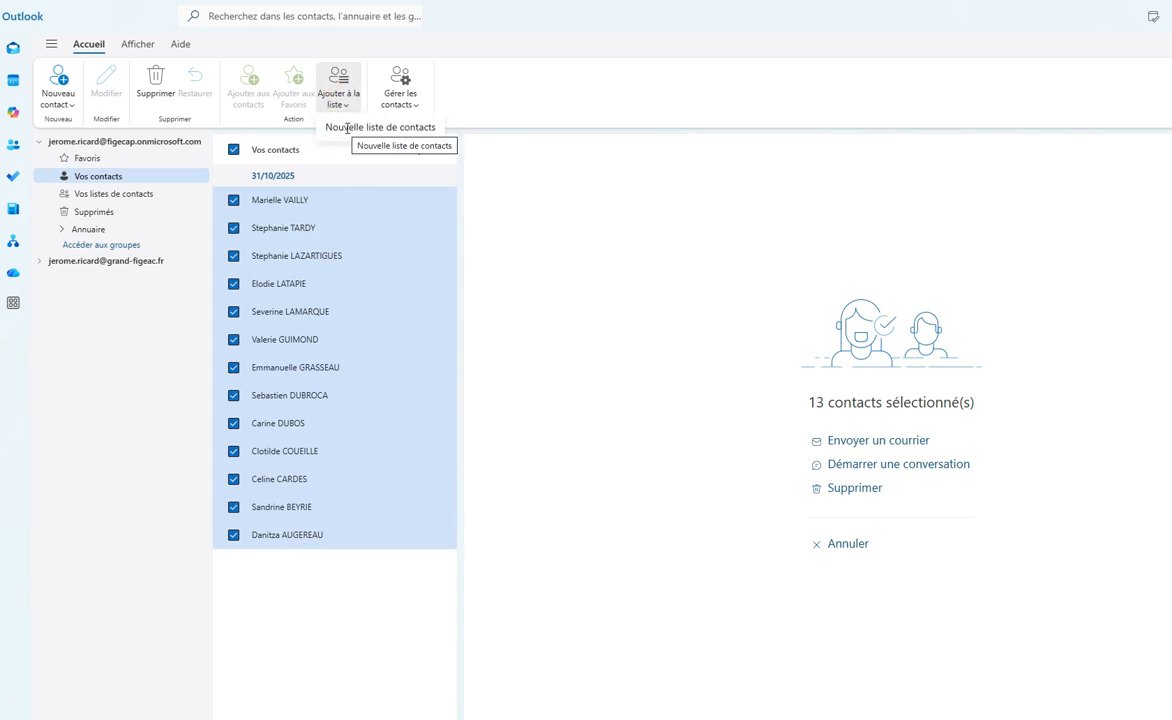
{"action": "left_click", "coordinate": [342, 128]}
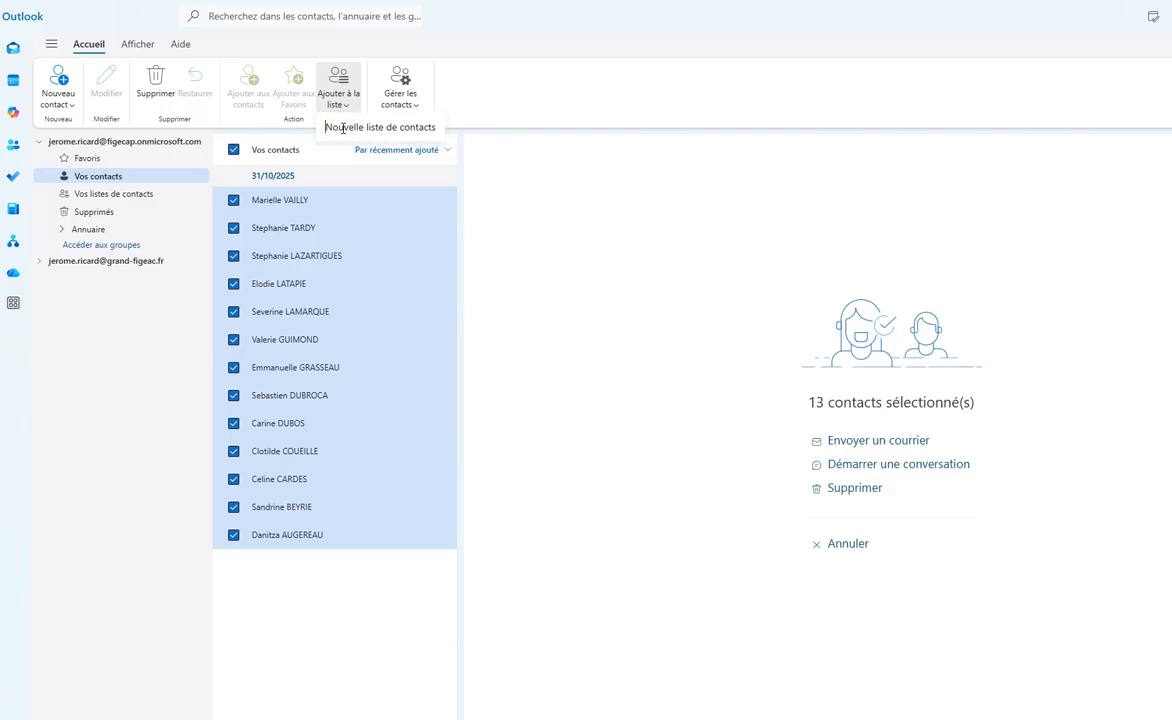
{"action": "type", "text": "l"}
{"action": "key", "text": "Return"}
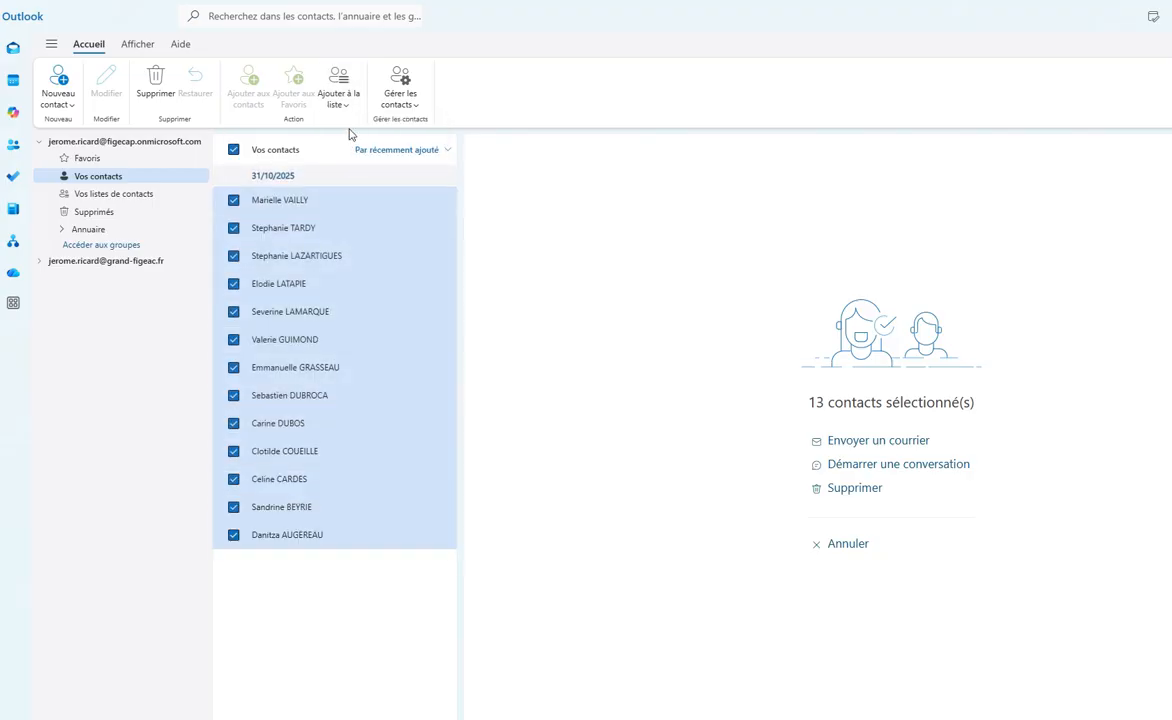
- Check which contact list the selected contacts belong to
{"action": "left_click", "coordinate": [346, 106]}
{"action": "mouse_move", "coordinate": [369, 149]}
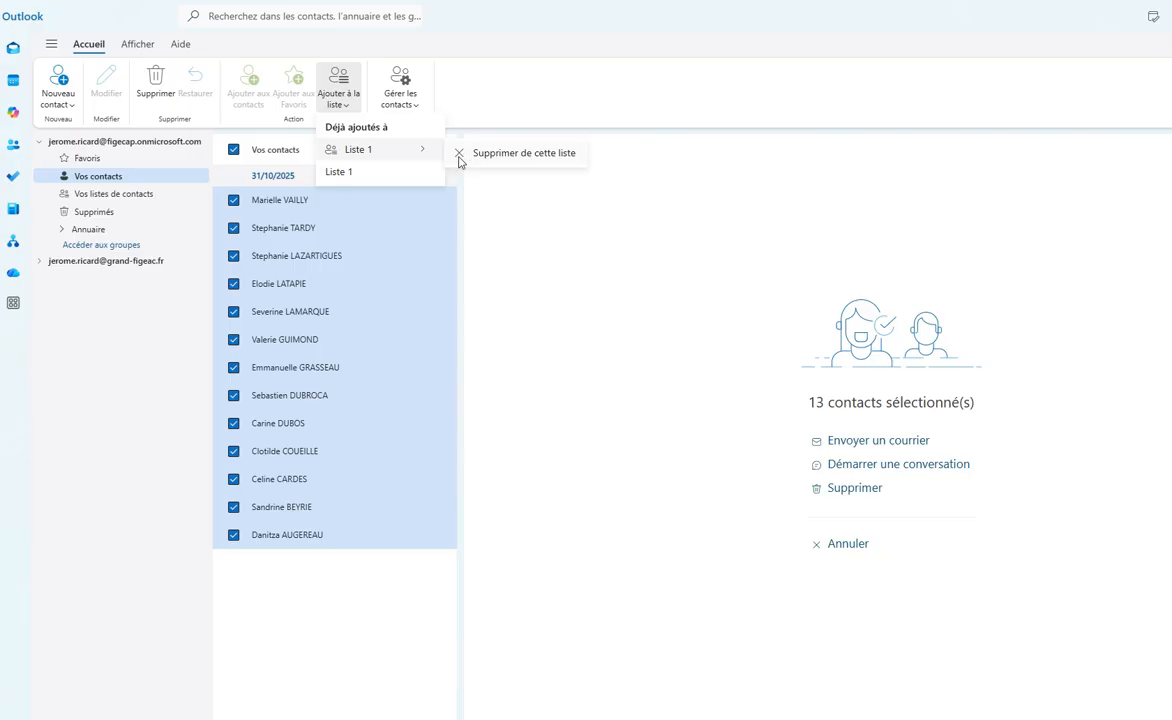
{"action": "left_click", "coordinate": [581, 280]}
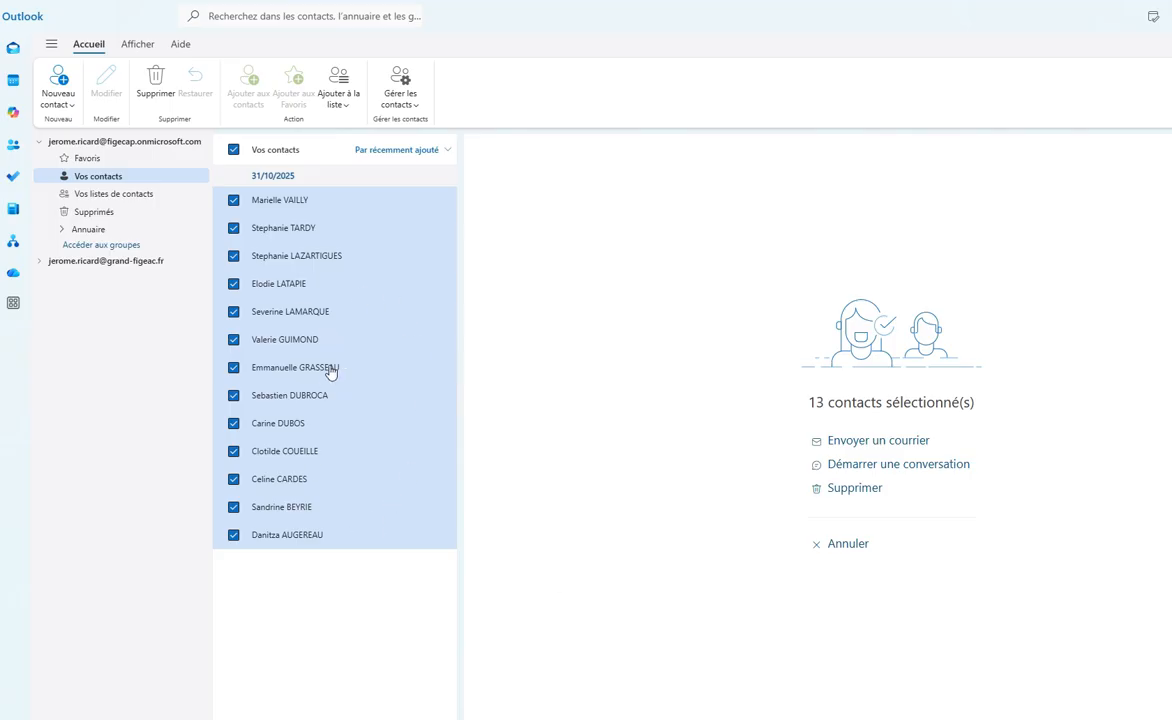
- Create a new e-mail addressed to "Liste 1" and expand the list into its individual recipients
{"action": "left_click", "coordinate": [12, 50]}
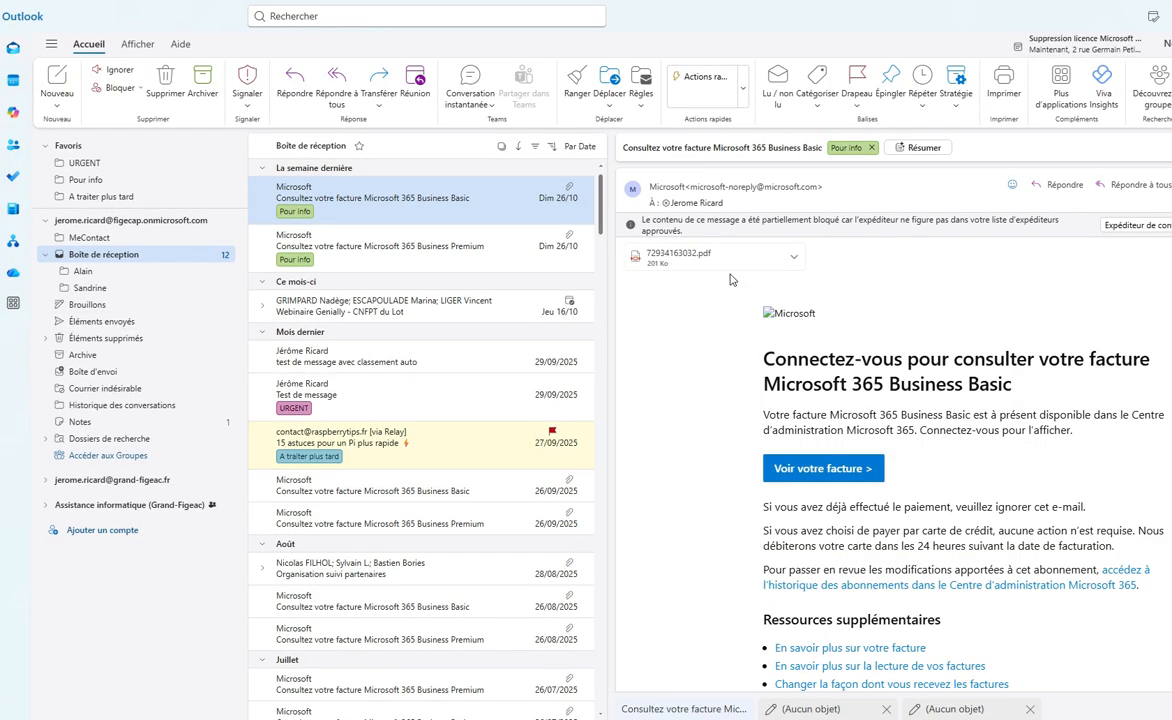
{"action": "left_click", "coordinate": [57, 77]}
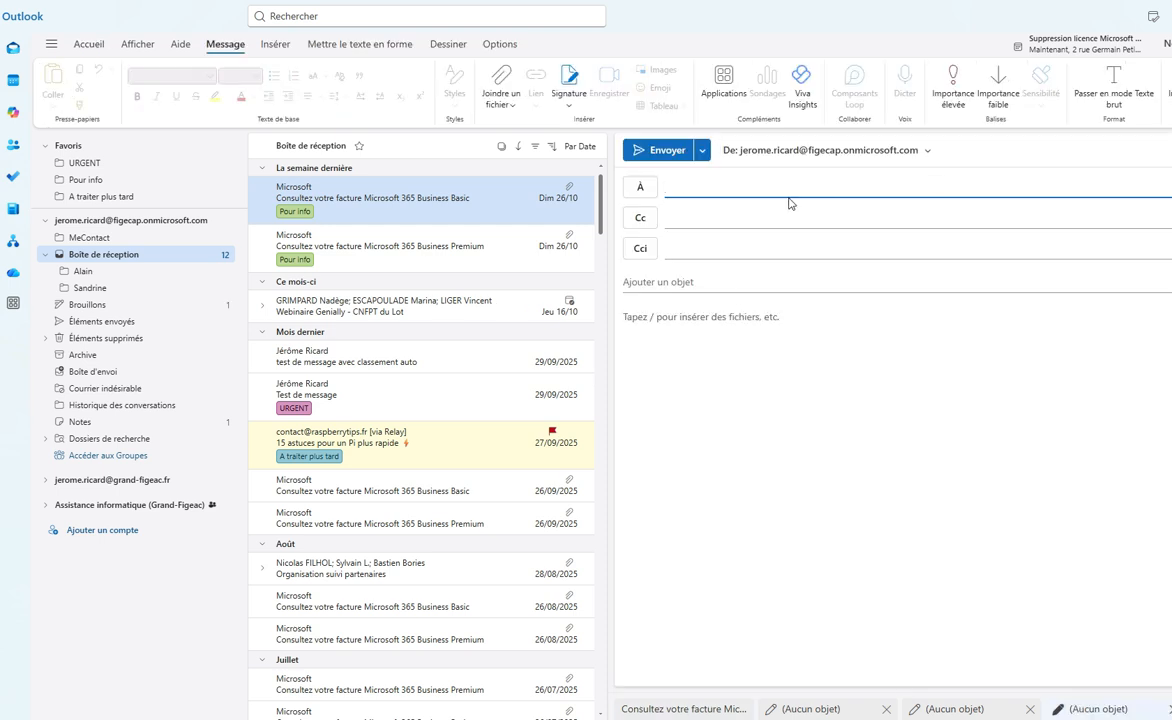
{"action": "left_click", "coordinate": [643, 189]}
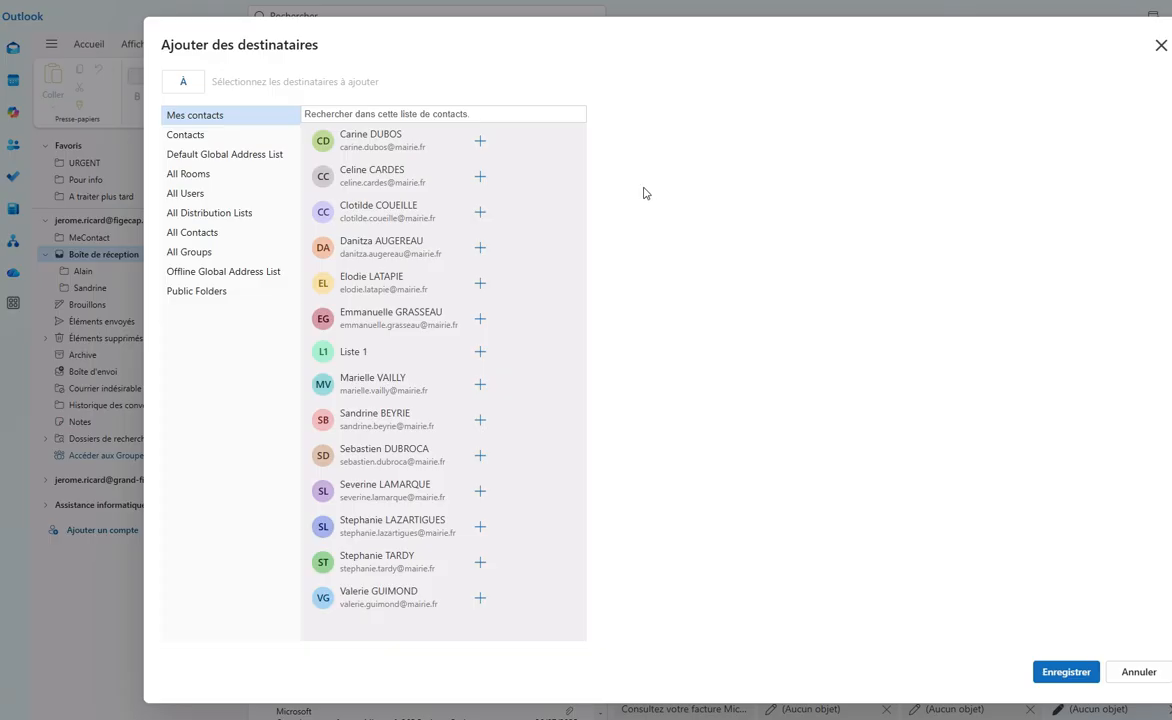
{"action": "left_click", "coordinate": [480, 353]}
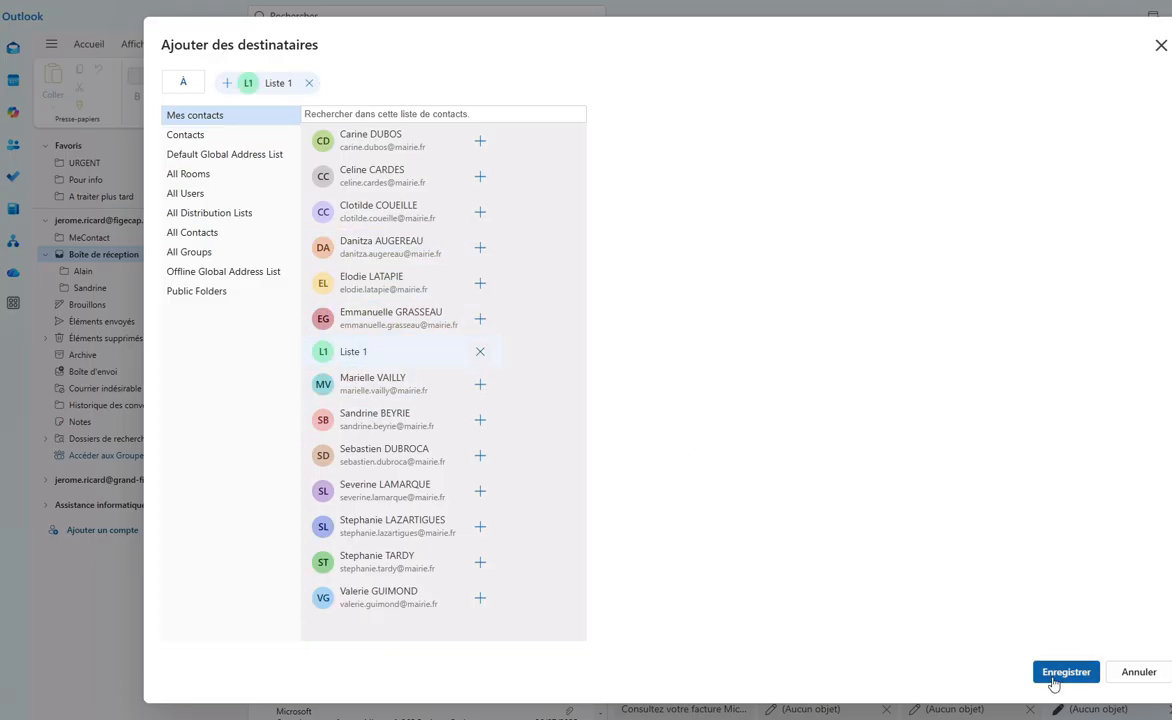
{"action": "left_click", "coordinate": [1054, 676]}
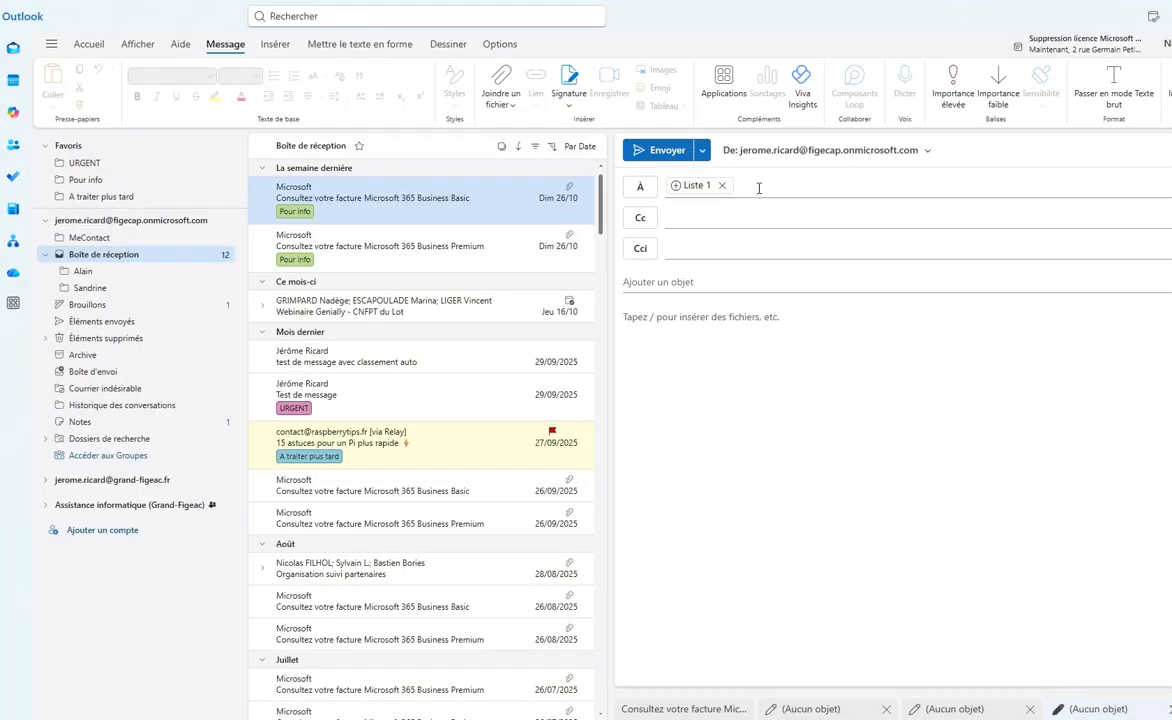
{"action": "left_click", "coordinate": [675, 189]}
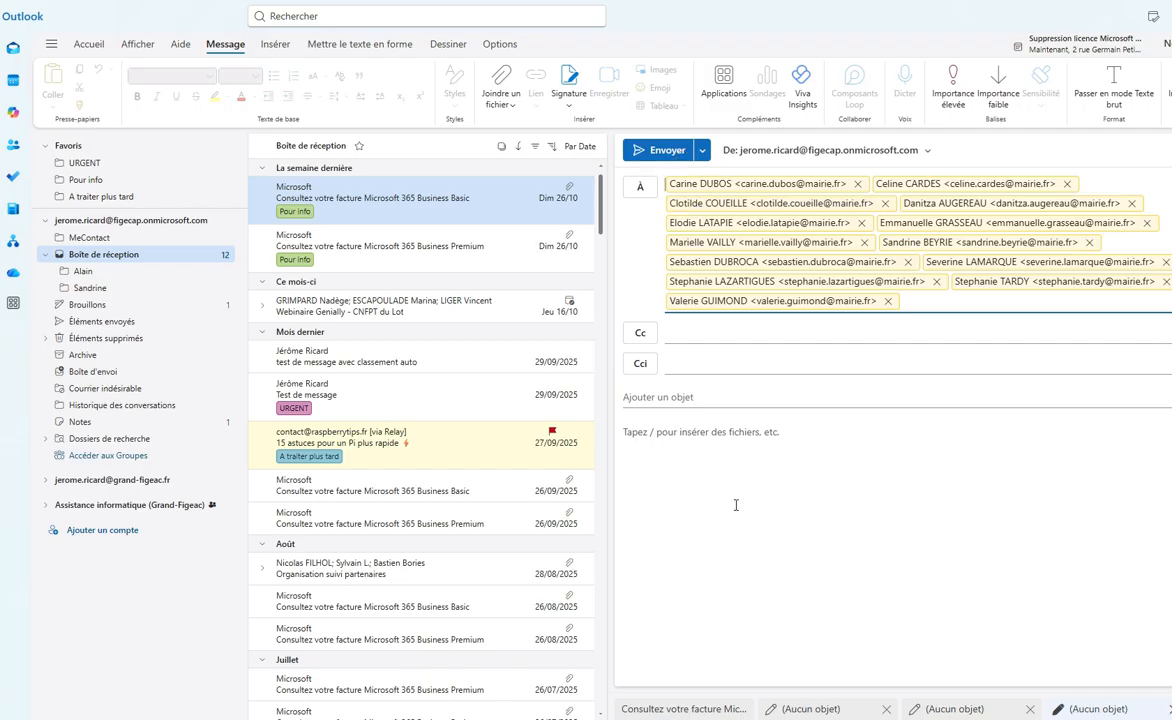
- Return to the contacts and look at the options for the selected contacts' membership in "Liste 1"
{"action": "left_click", "coordinate": [14, 145]}
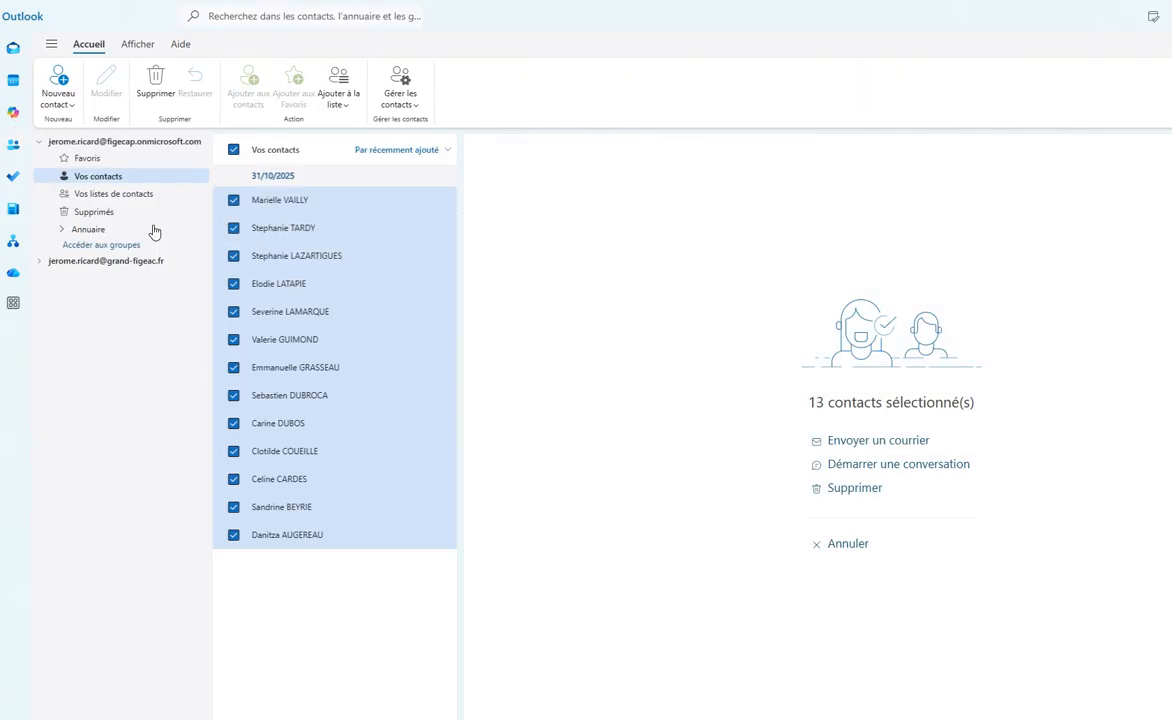
{"action": "left_click", "coordinate": [403, 104]}
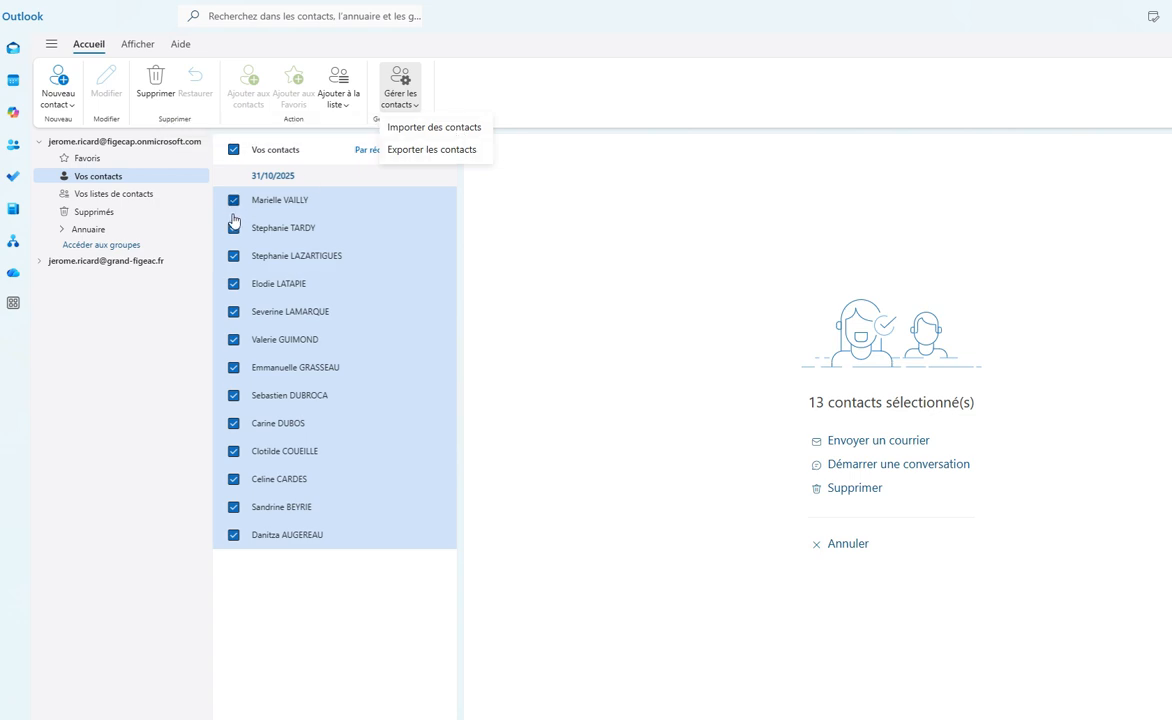
{"action": "left_click", "coordinate": [340, 104]}
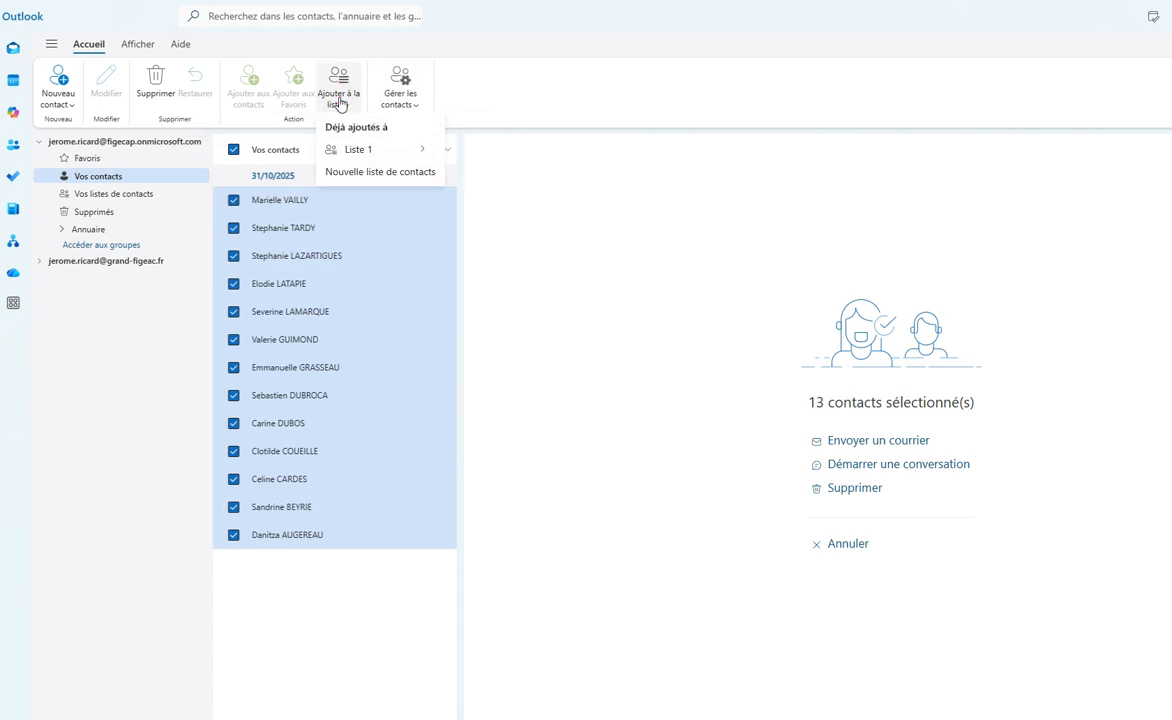
{"action": "mouse_move", "coordinate": [355, 154]}
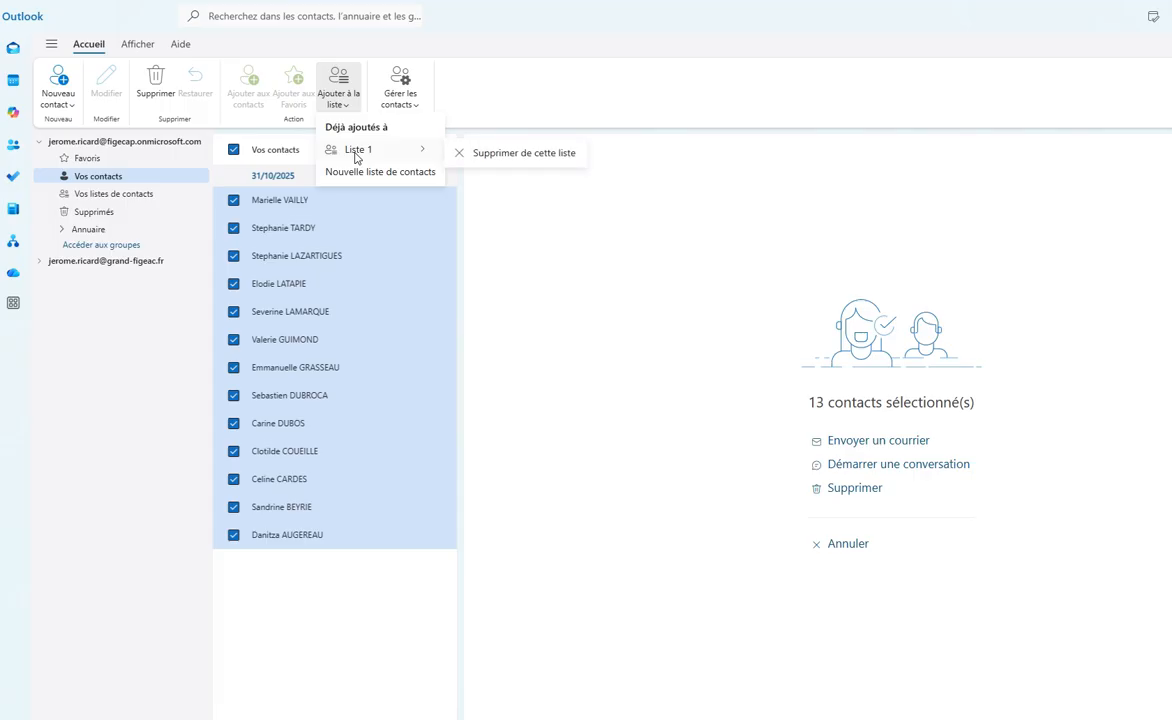